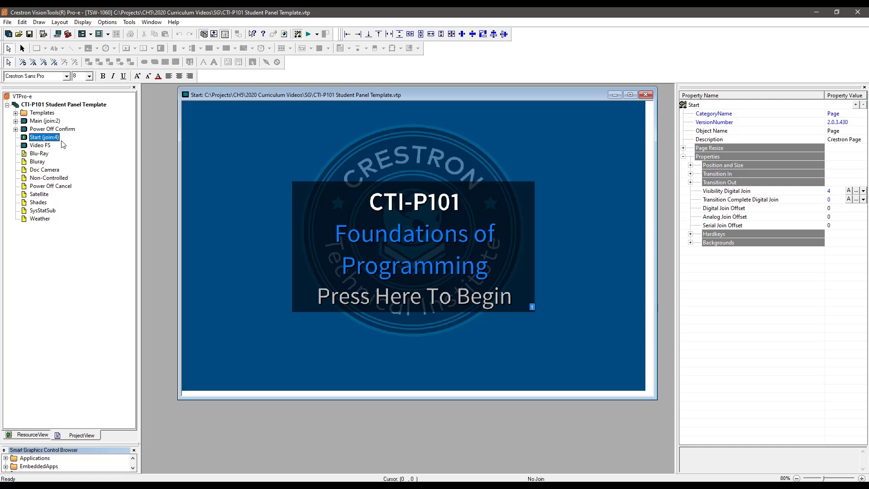
- Select the Start page and show its Position and Size: Width 1280, Height 800
left_click(27, 138)
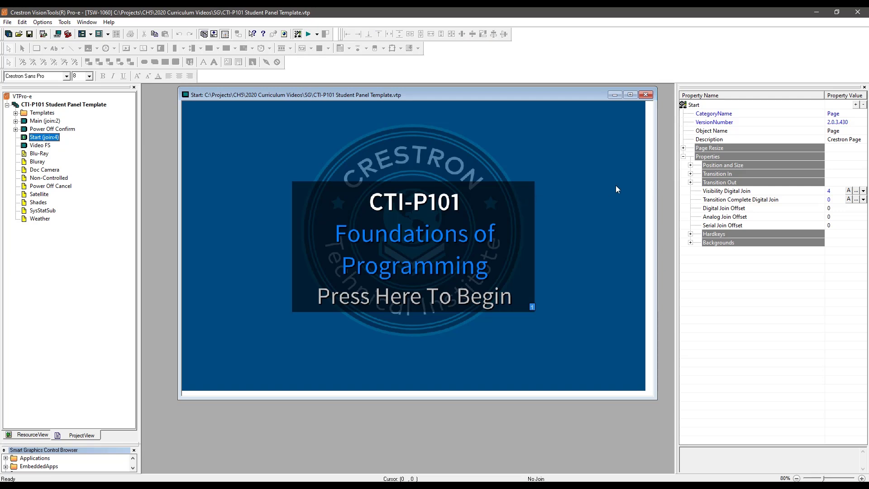
left_click(599, 170)
left_click(691, 165)
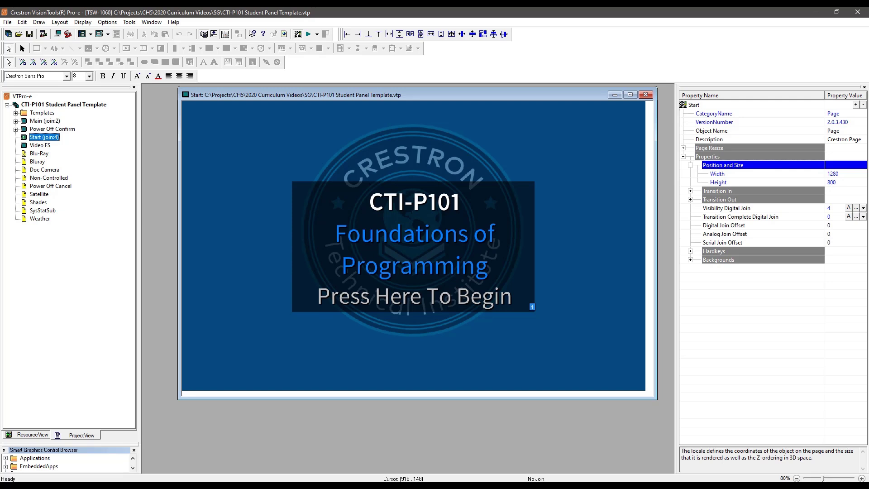
- Type the size line '1280px x 800px' in the notes document and move the window aside
mouse_move(394, 486)
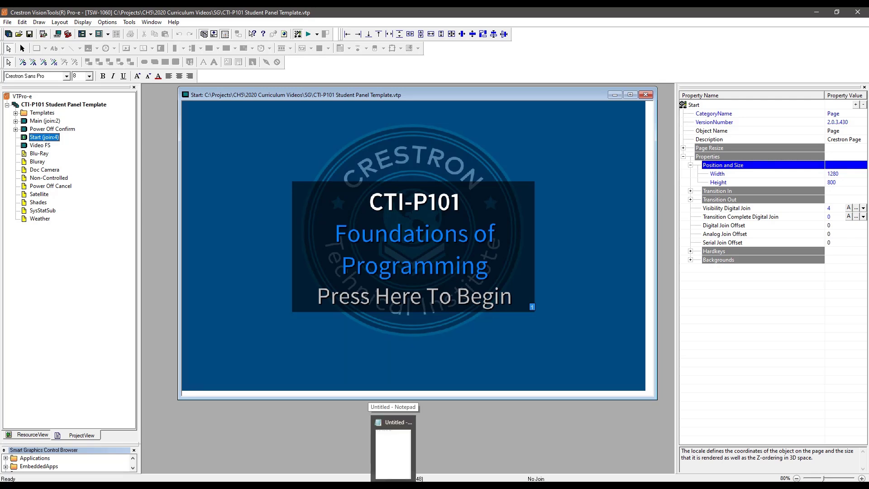
left_click(393, 486)
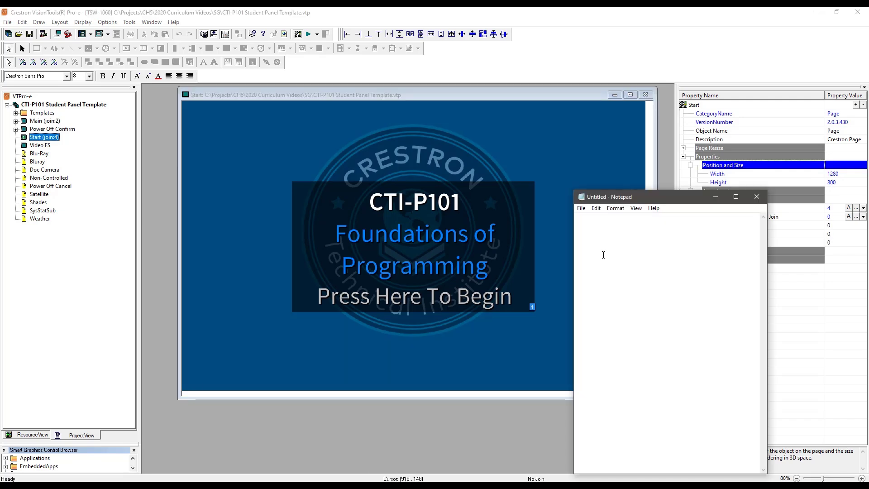
type("Page Size ")
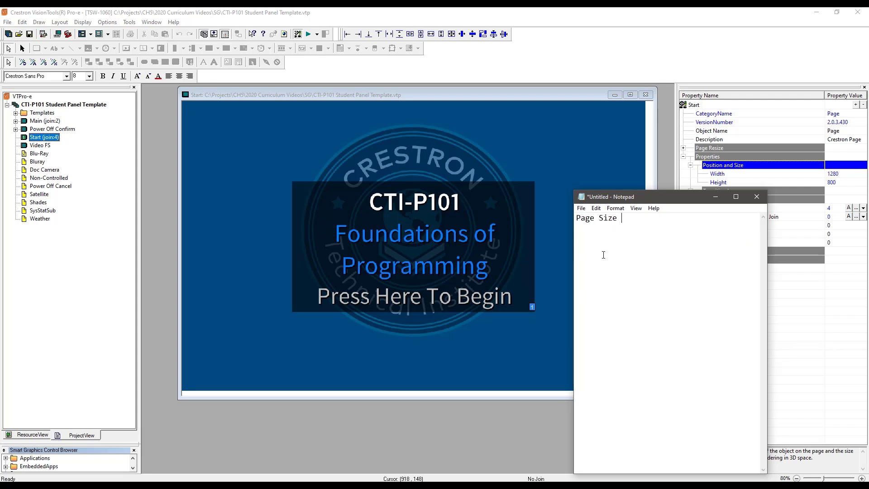
type("1280 x 800px x 800px")
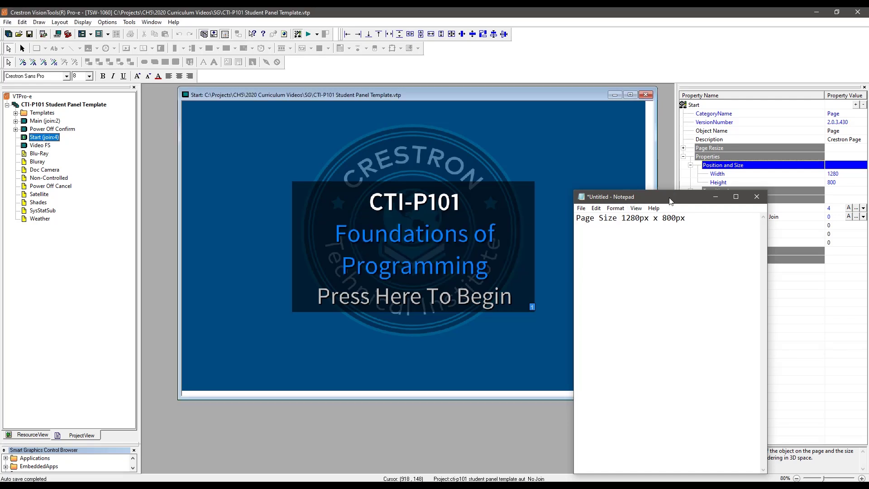
left_click_drag(671, 201, 750, 120)
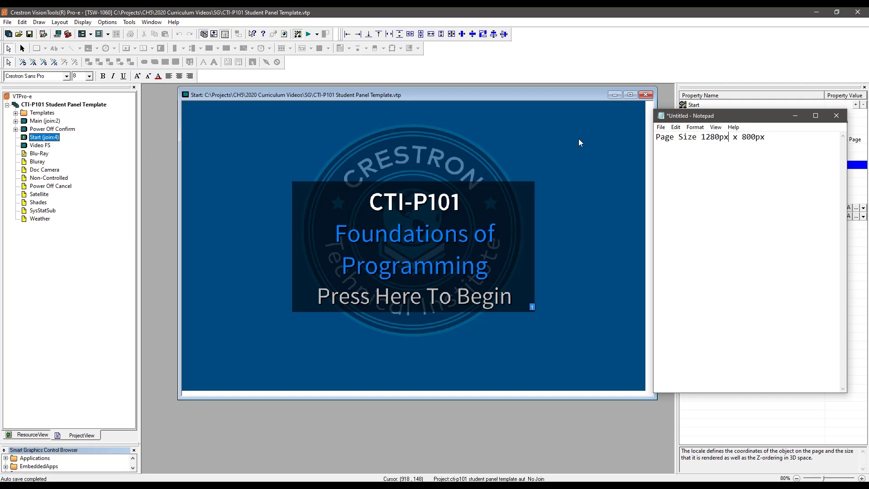
- Correct the line to read 'Project Size 1280px x 800px'
key("Home")
key("Right")
key("Delete")
key("Delete")
key("Delete")
type("roject")
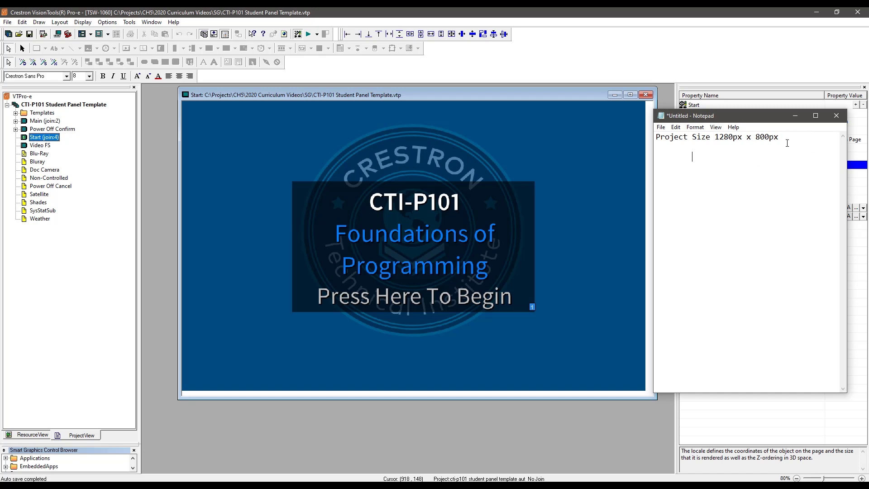
- Add the line 'Main Page - Full Size of the project' and resize the notes window
type("Main Page - Full Size of the project")
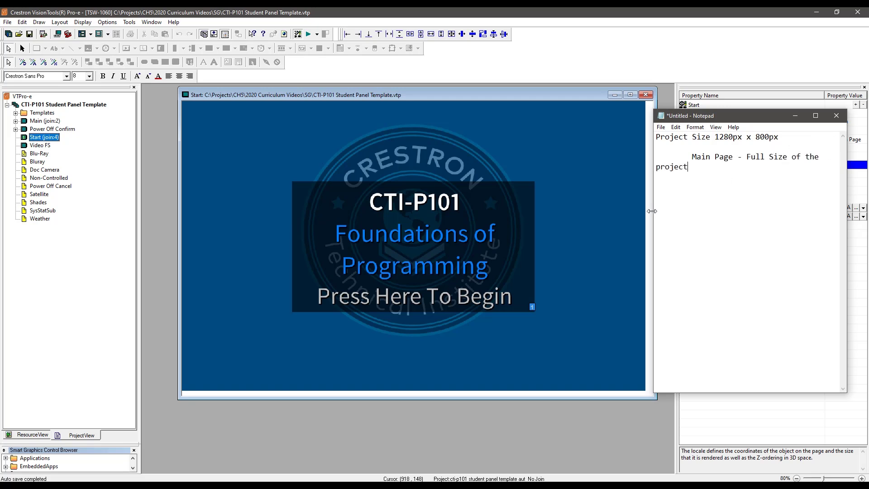
left_click_drag(652, 211, 596, 220)
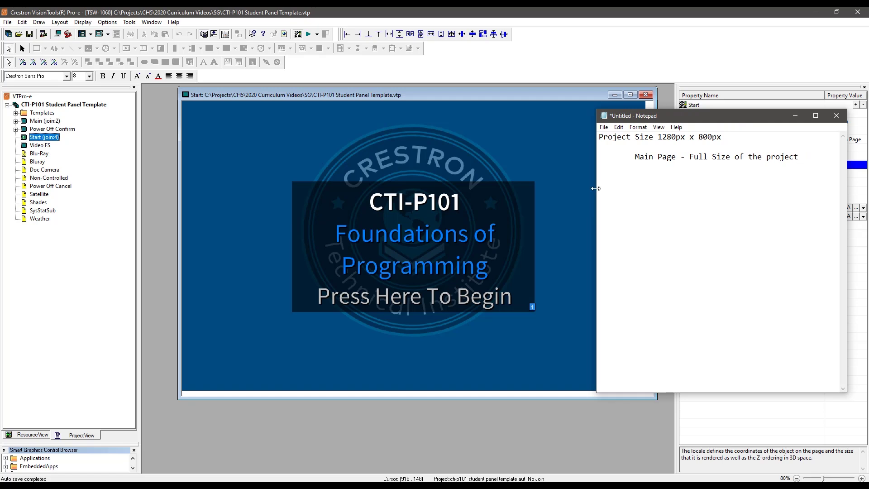
left_click_drag(596, 189, 632, 186)
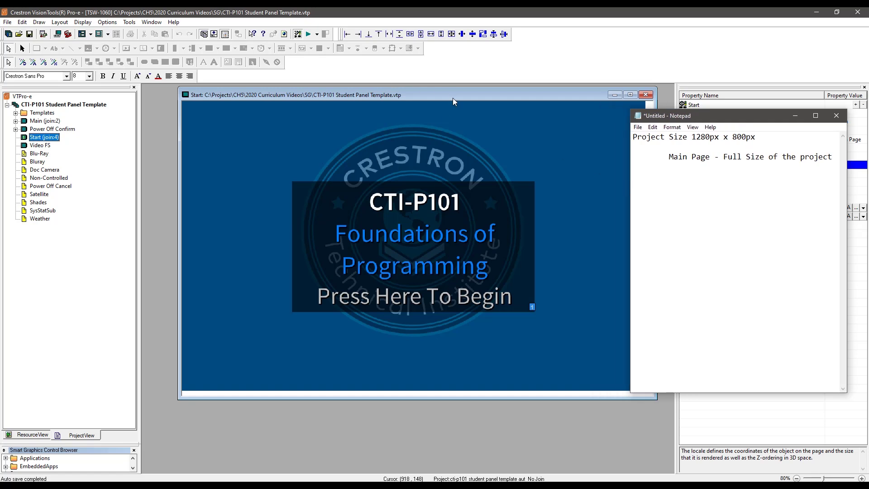
- Select the CTI-P101 Student Panel Template project and read its background image file name
left_click_drag(452, 98, 432, 97)
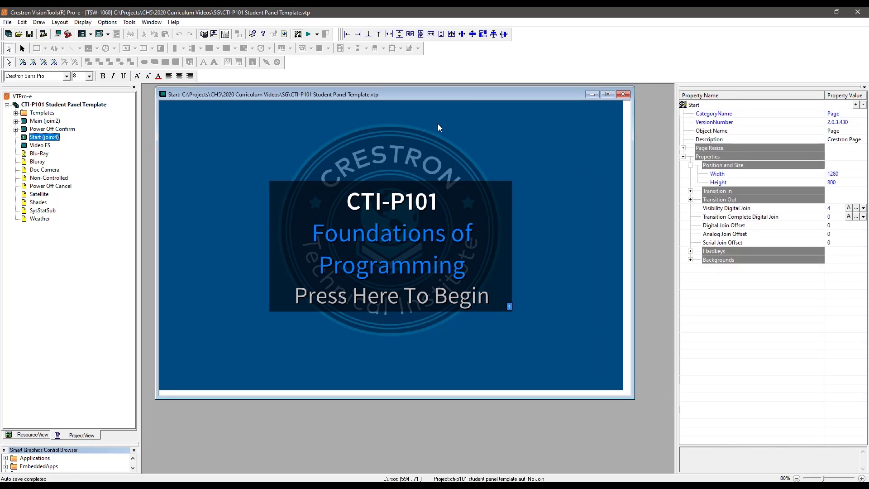
left_click(51, 106)
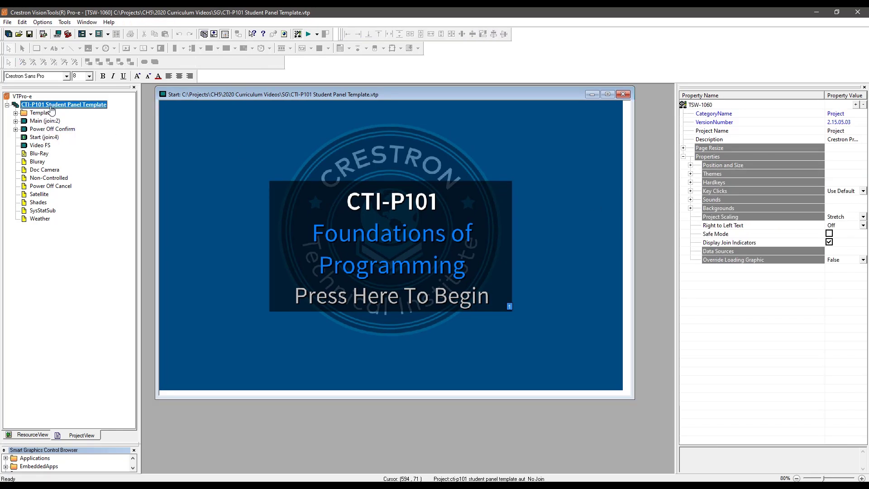
left_click(691, 208)
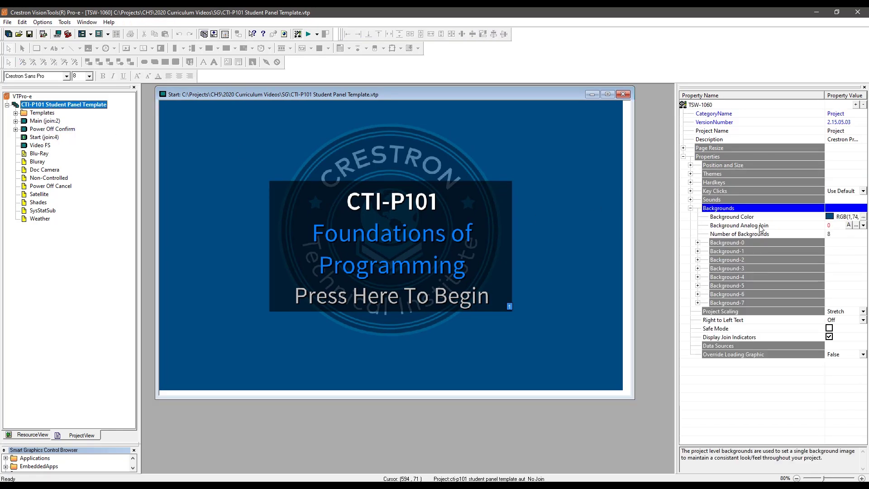
left_click(698, 242)
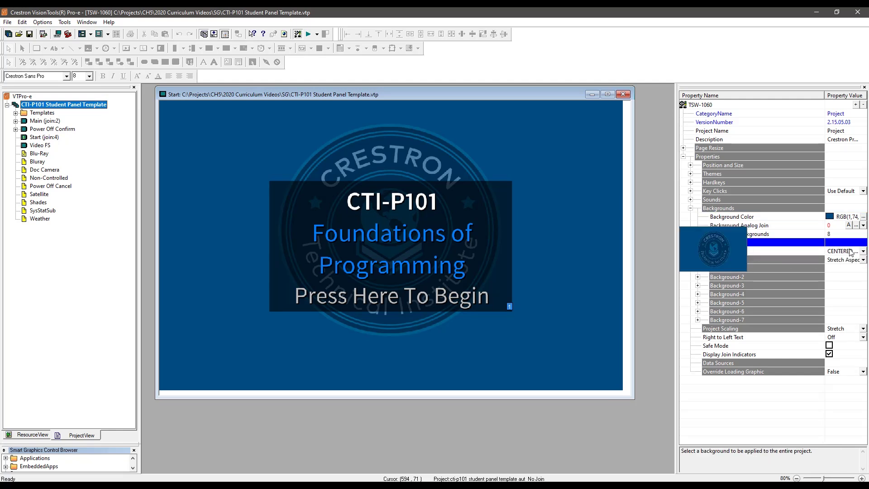
left_click_drag(675, 229, 583, 239)
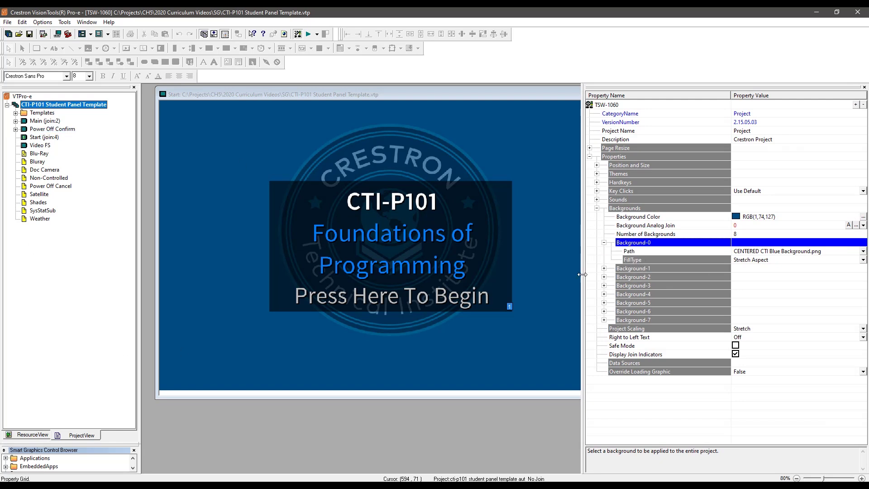
left_click_drag(583, 275, 650, 272)
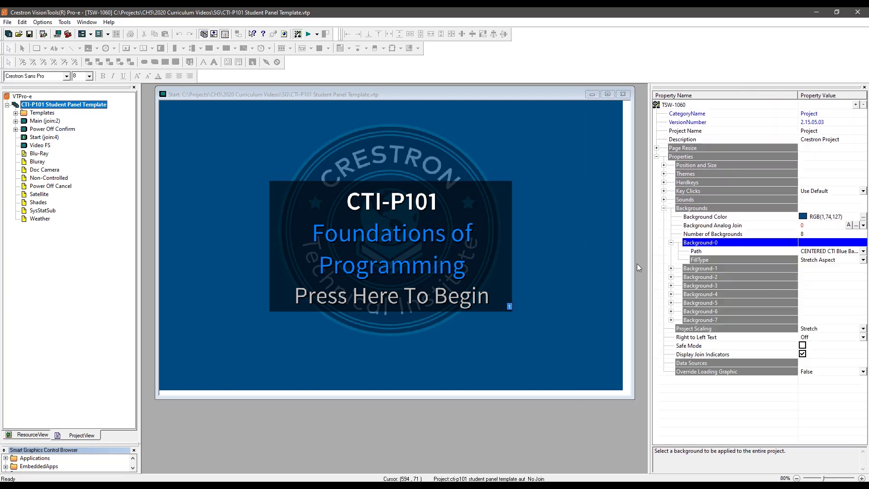
- Locate CENTERED CTI Blue Background.png in the image resources, then return to the page list
left_click(28, 436)
left_click(16, 113)
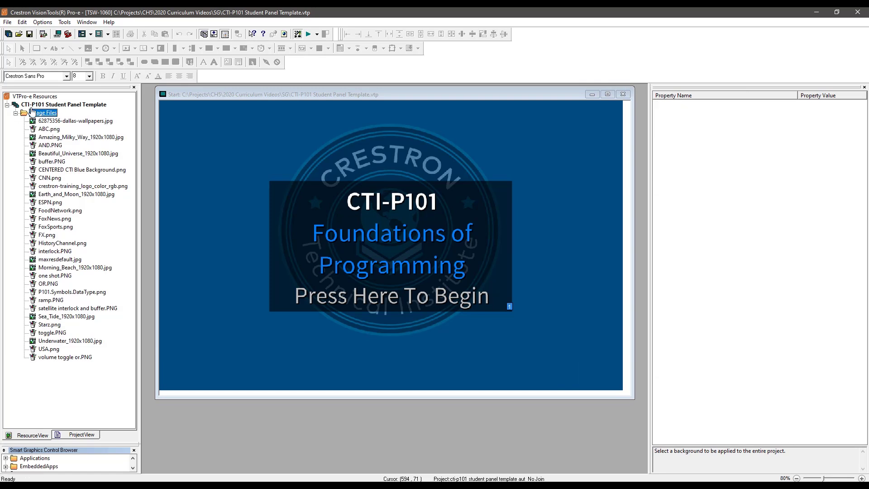
left_click(51, 170)
right_click(52, 169)
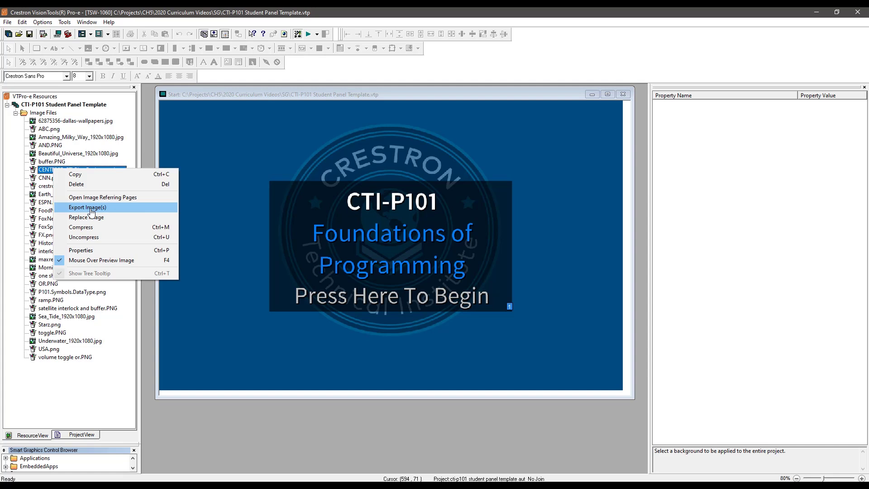
left_click(58, 116)
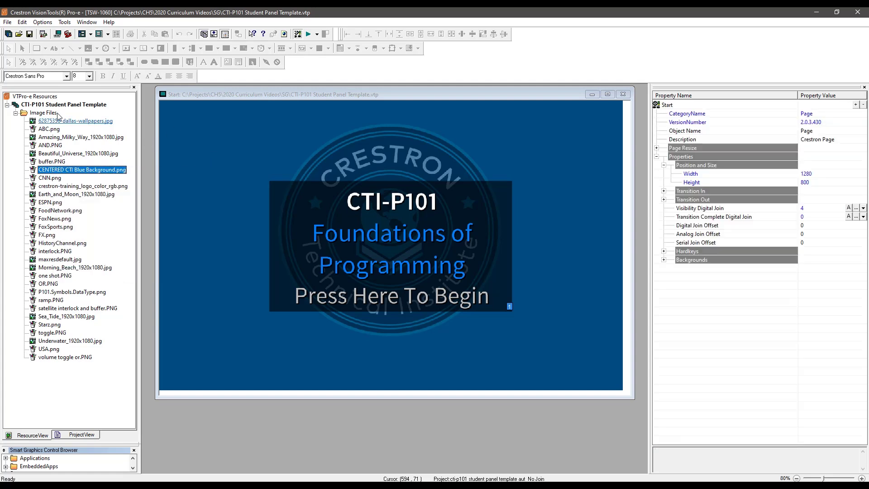
left_click(81, 435)
- Select the Start Button and move it down the page, then back up
left_click(490, 158)
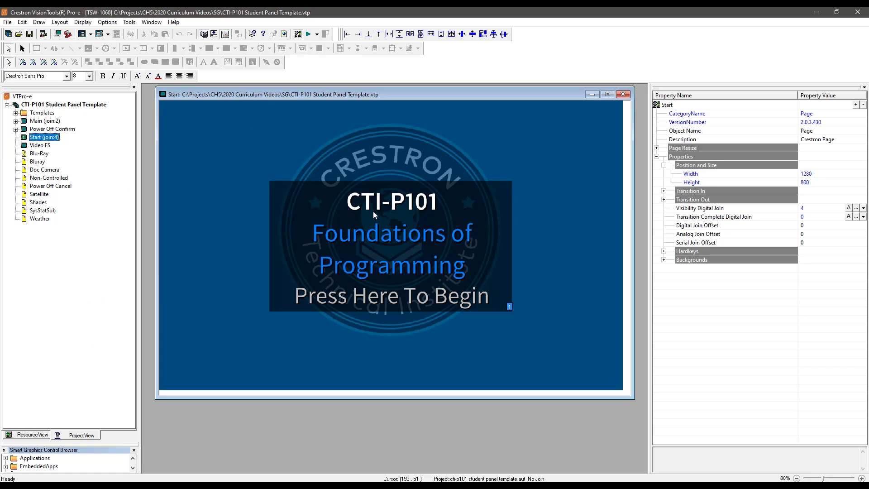
left_click(502, 306)
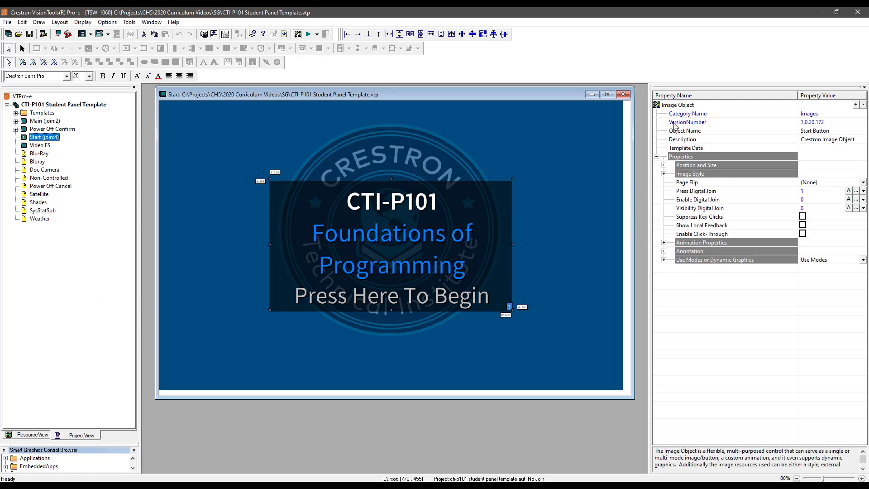
left_click_drag(484, 231, 486, 290)
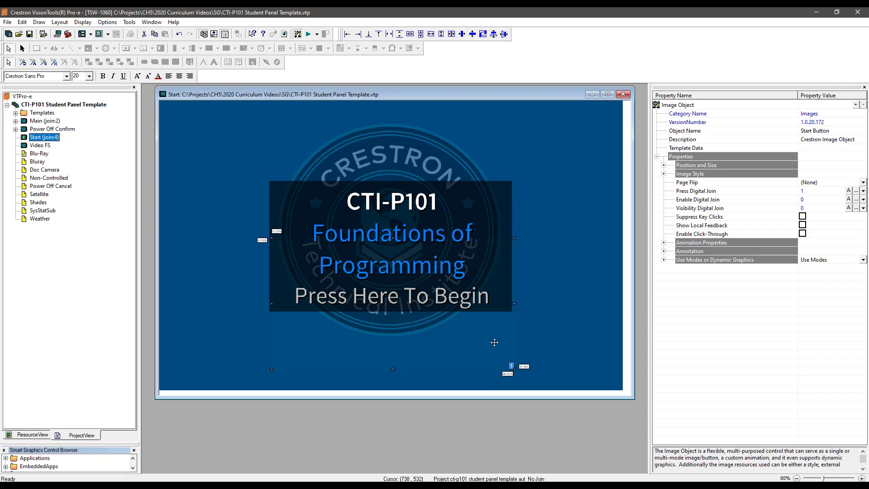
mouse_move(494, 342)
left_mouse_down()
mouse_move(495, 294)
mouse_move(525, 317)
mouse_move(574, 330)
left_mouse_up()
- Shift the title text block down and left, then reselect the dark background box
left_click(331, 254)
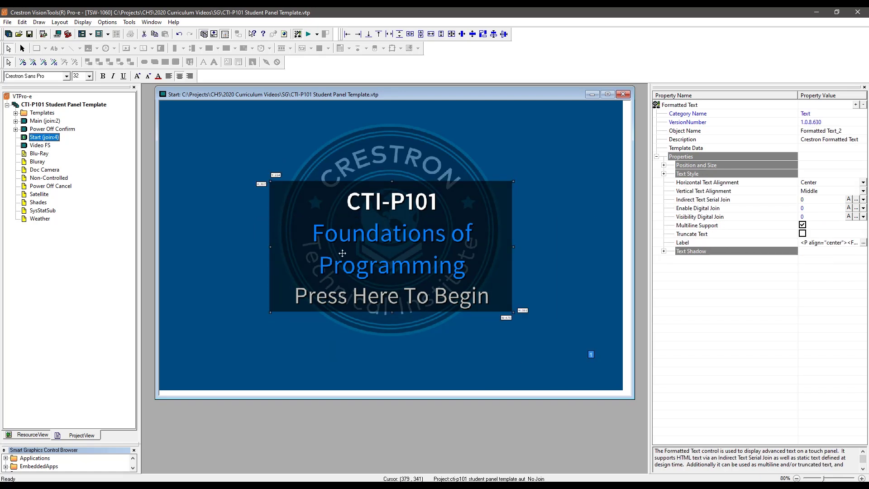
left_click_drag(342, 253, 279, 282)
left_click(384, 192)
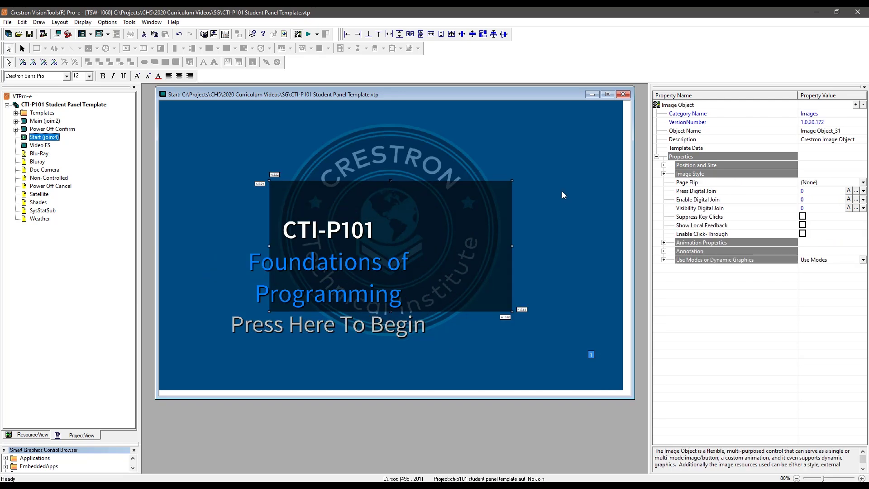
left_click(554, 341)
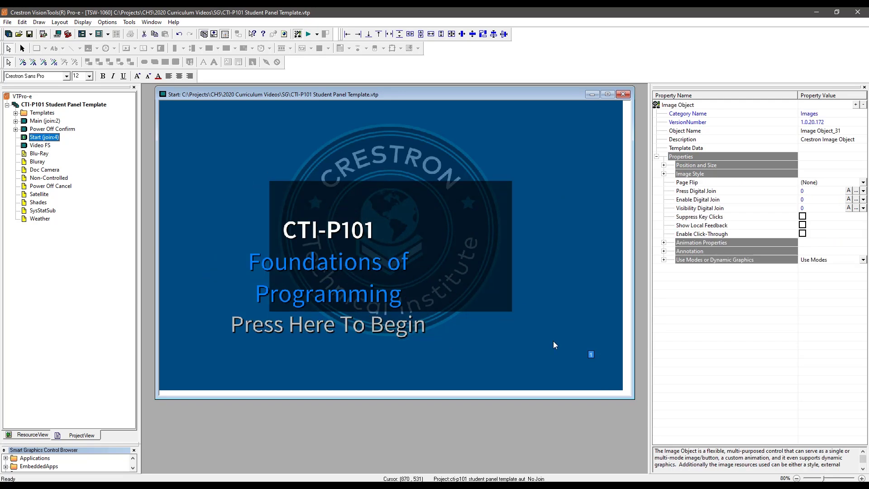
left_click(449, 205)
left_click(300, 249)
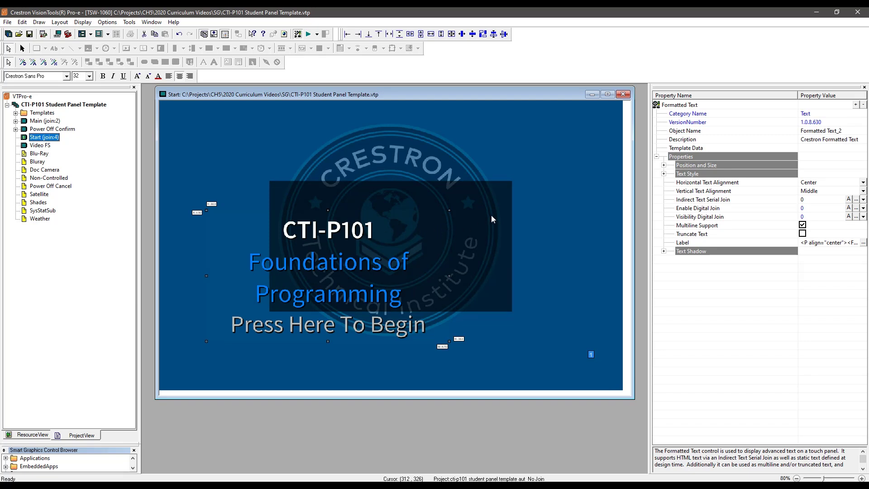
left_click(485, 197)
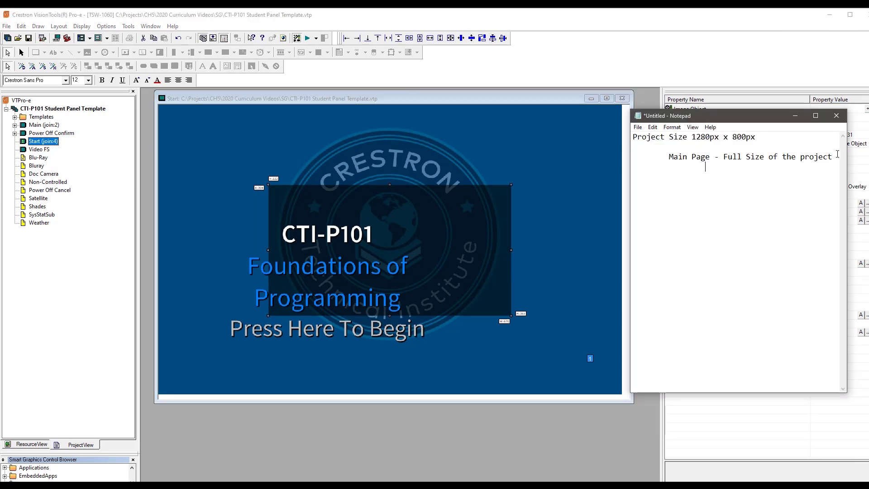
- Type the 'Button' note with 'Centered (vert,horiz)'
type("Button \t\t\t")
type("Centered (ver,horiz")
key("Left")
key("Left")
key("Left")
key("Left")
key("Left")
key("Left")
type("t")
key("End")
type(")")
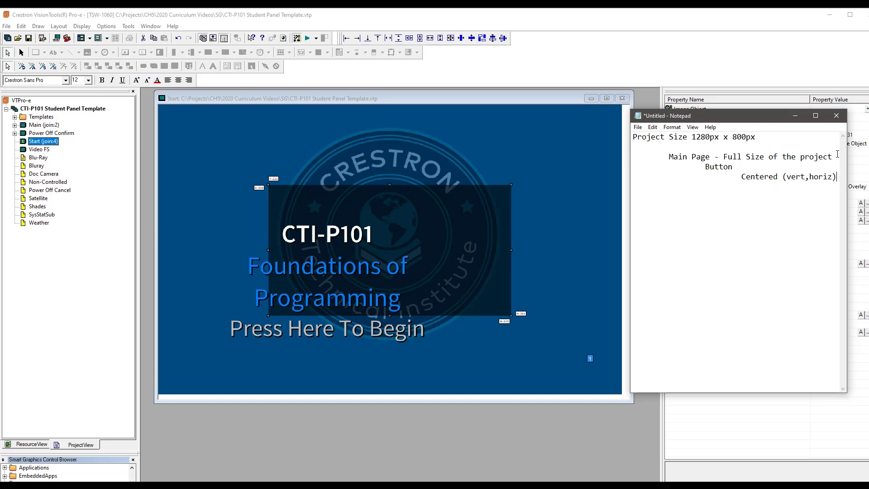
- Add Text lines 'CTI-P101', 'Foundations of Programming' and 'Press Here To Begin'
key("Tab")
key("Tab")
type("Text :CTI-P101 Foundations of Programming")
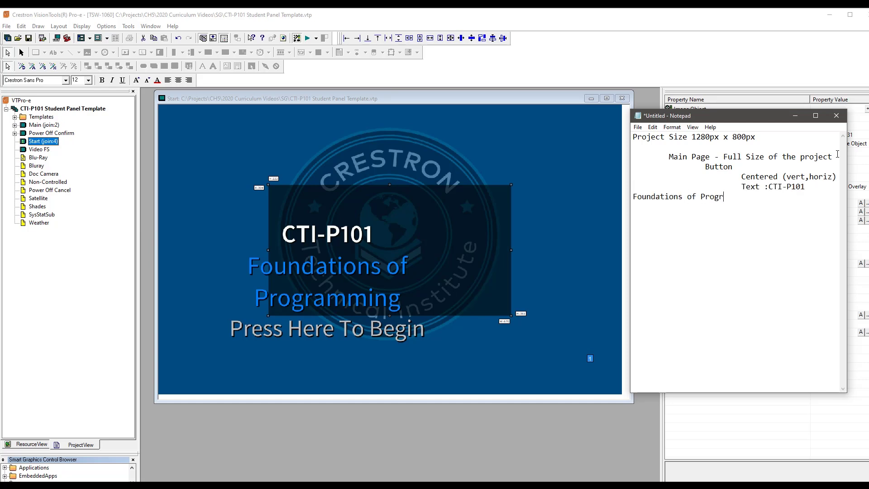
key("Return")
type("Press Here To Begin")
key("Up")
key("Home")
key("Tab")
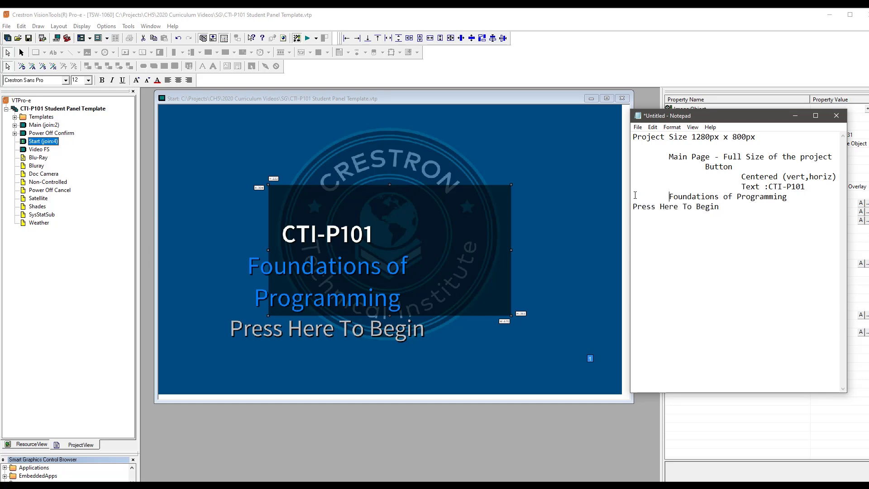
- Widen the notes window and align the text lines under CTI-P101
left_click_drag(631, 208, 519, 200)
key("Tab")
key("Tab")
key("Tab")
key("Tab")
key("Down")
key("Home")
key("Tab")
key("Tab")
key("Tab")
key("Tab")
key("Tab")
key("BackSpace")
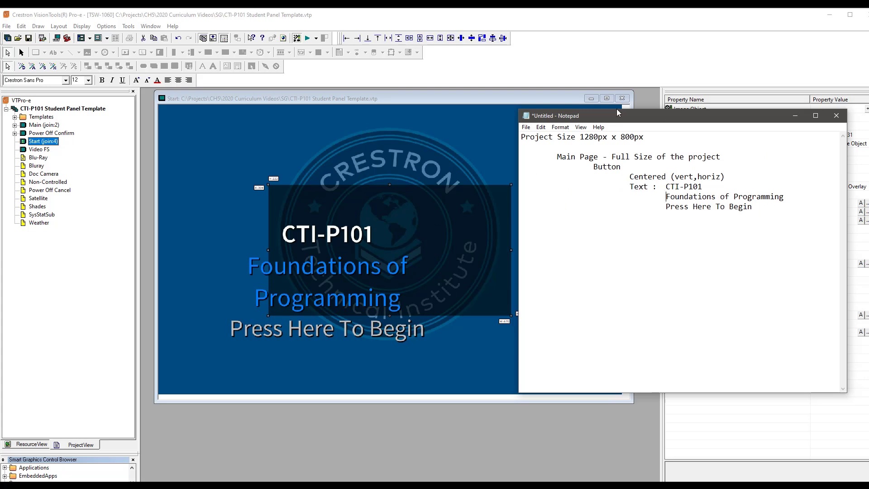
- Move the title text back to the centre of the dark box in VT Pro
key("alt+Tab")
left_click(258, 277)
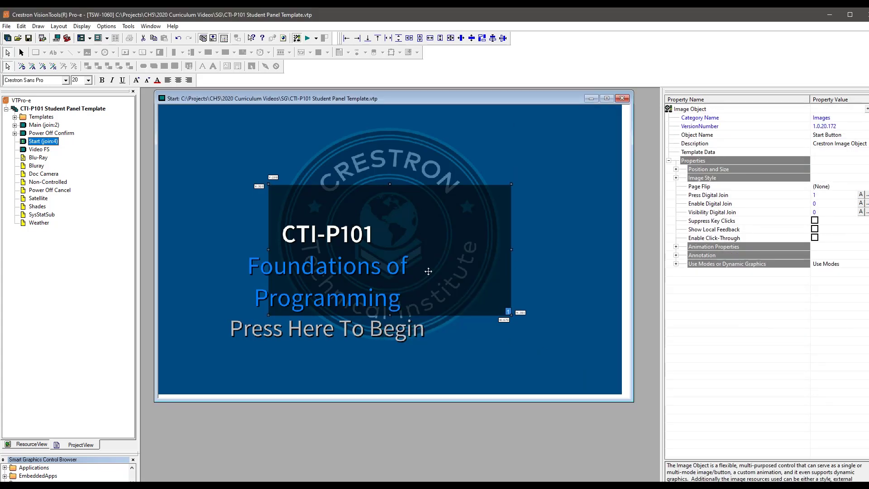
left_click_drag(258, 277, 321, 243)
- Add an indented 'BG : 80% Alpha' line under Button and move the notes window up-right
key("alt+Tab")
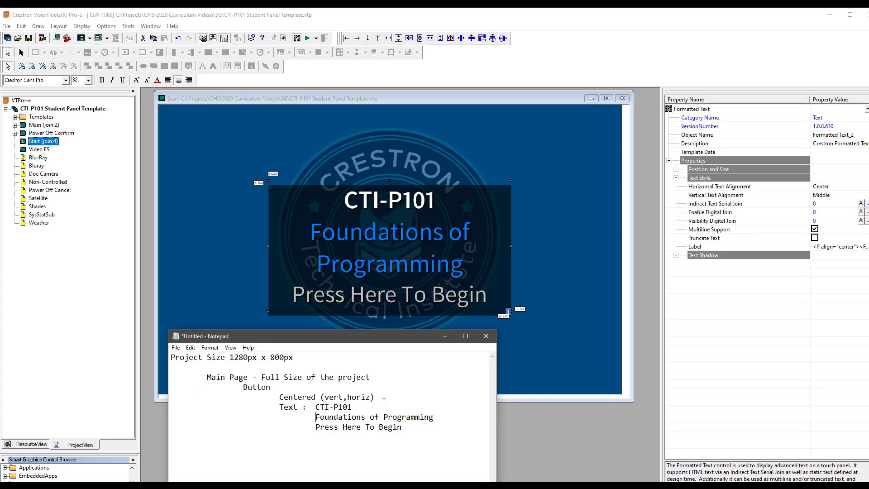
key("Return")
key("Tab")
key("Tab")
key("Tab")
type("BG :\t")
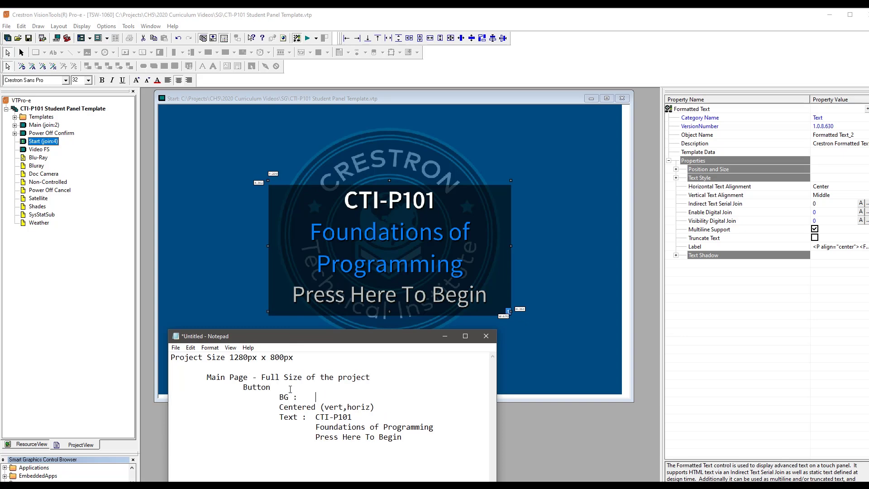
type("80% Alpha")
left_click_drag(348, 337, 730, 174)
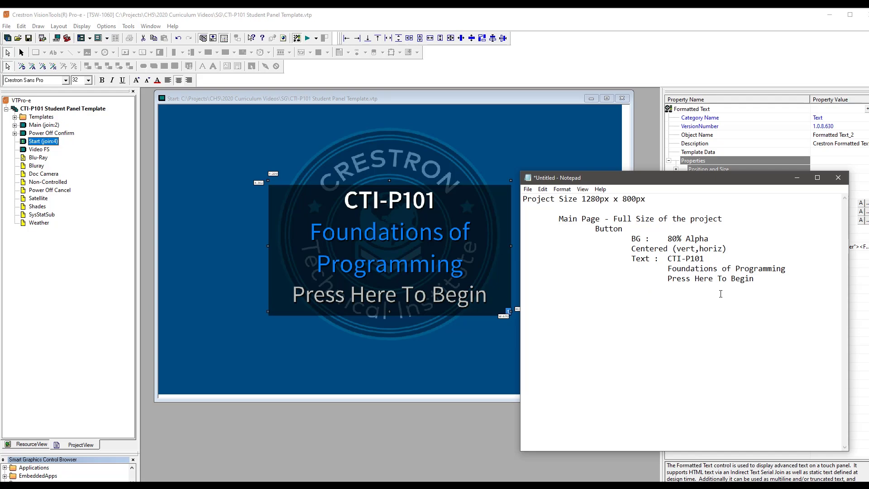
- Type the Join note 'Digital Press 1' and the join types '(Digital, Serial)'
type("Join")
type(": ")
type("1")
type("Digital Press")
type("Digital, Seri")
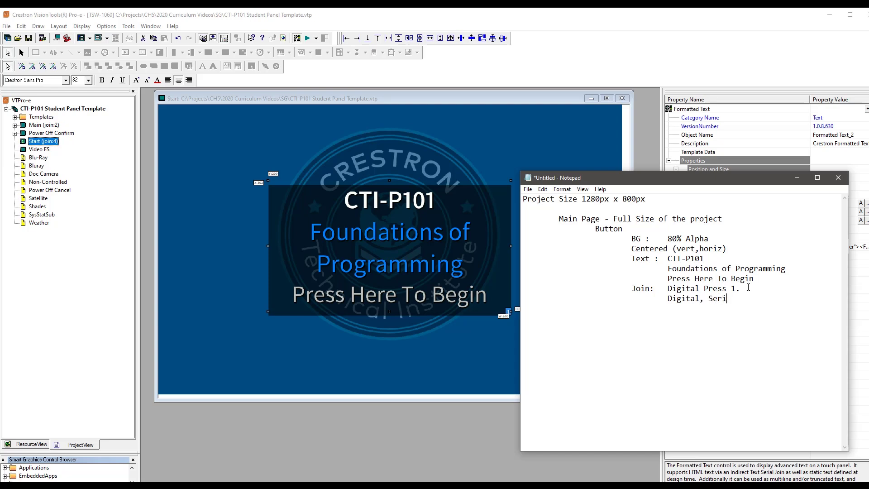
type("al ")
type(")")
type("(")
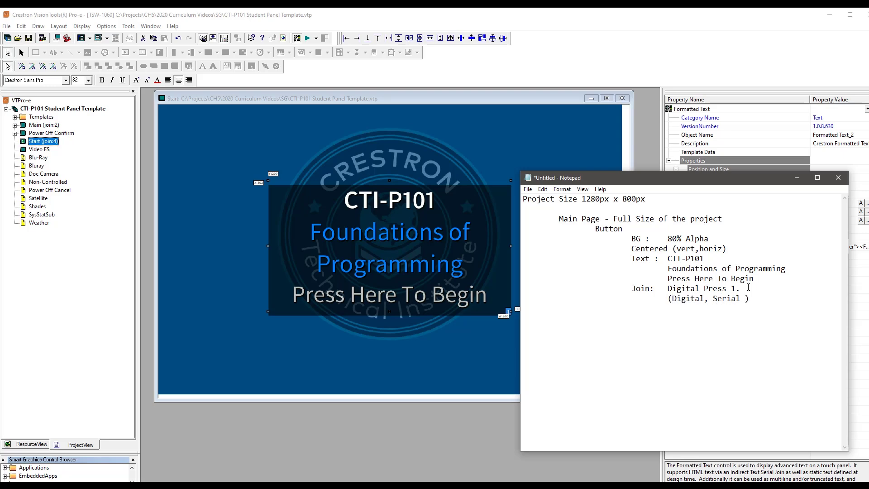